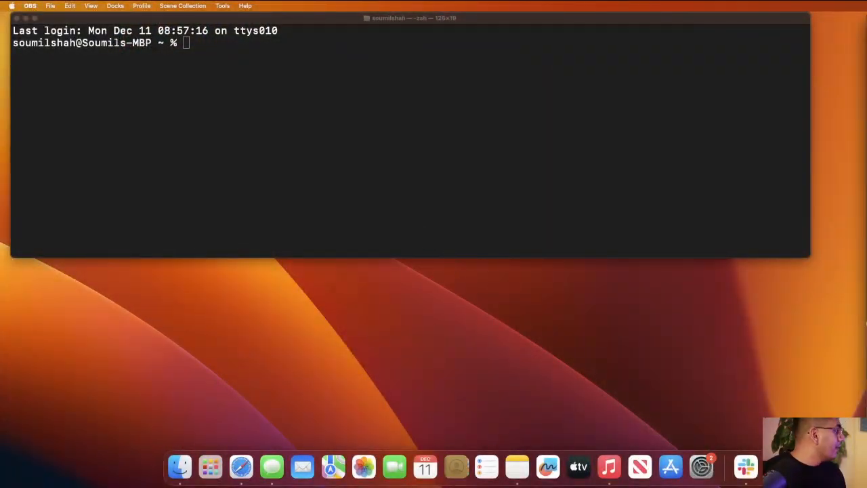
# - Focus the shell window, resize it and enlarge its text twice with Cmd+
pyautogui.click(126, 156)
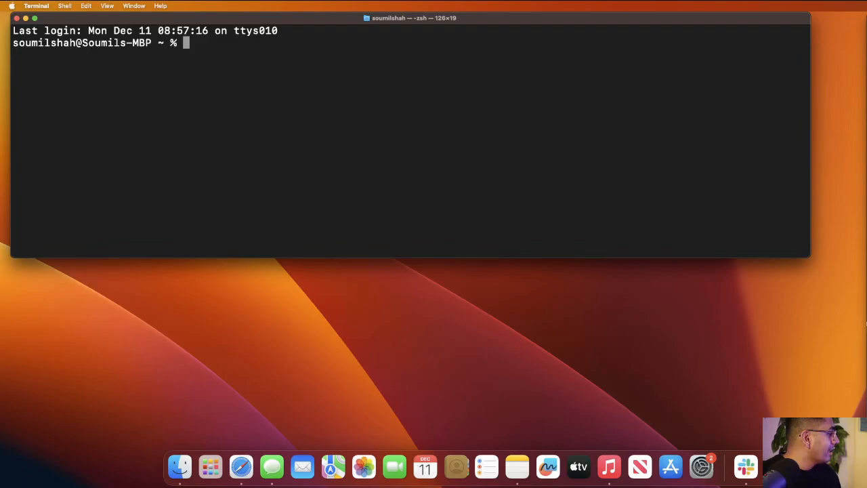
pyautogui.press('super+Tab')
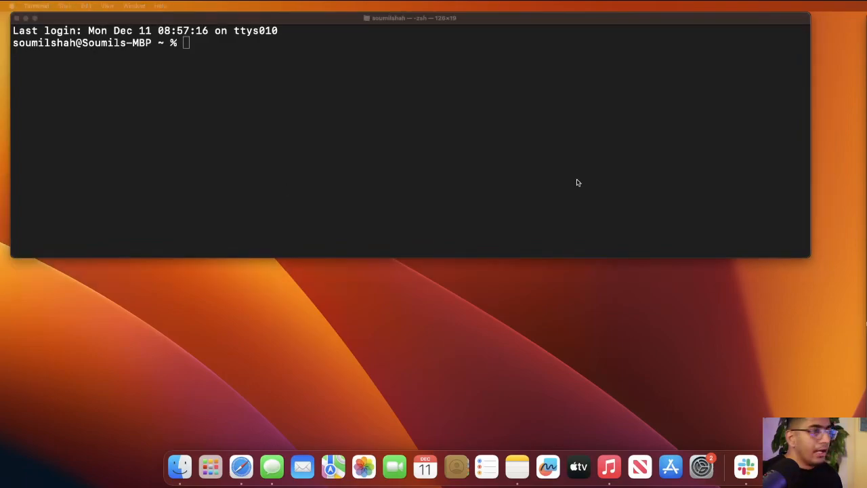
pyautogui.click(806, 256)
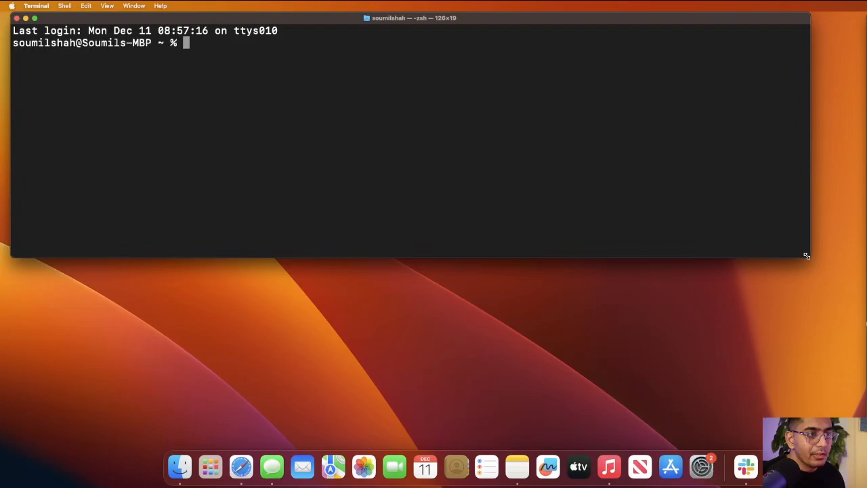
pyautogui.moveTo(806, 256); pyautogui.dragTo(738, 281)
pyautogui.press('super+plus')
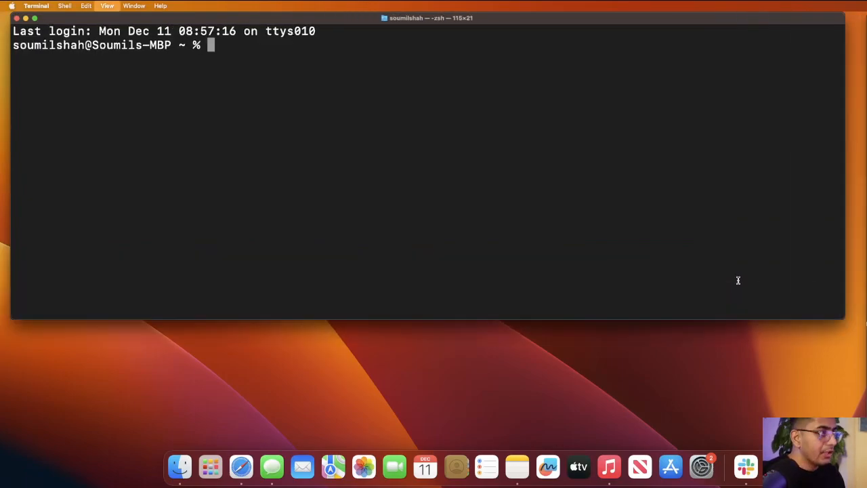
pyautogui.press('super+plus')
pyautogui.moveTo(866, 337); pyautogui.dragTo(835, 335)
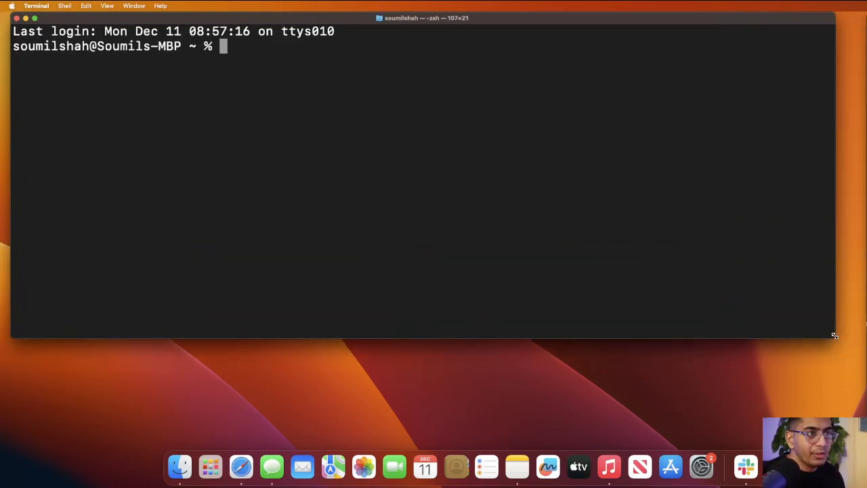
# - Paste and run the spark-submit command launching the Hudi-enabled Thrift JDBC/ODBC server
pyautogui.press('super+space')
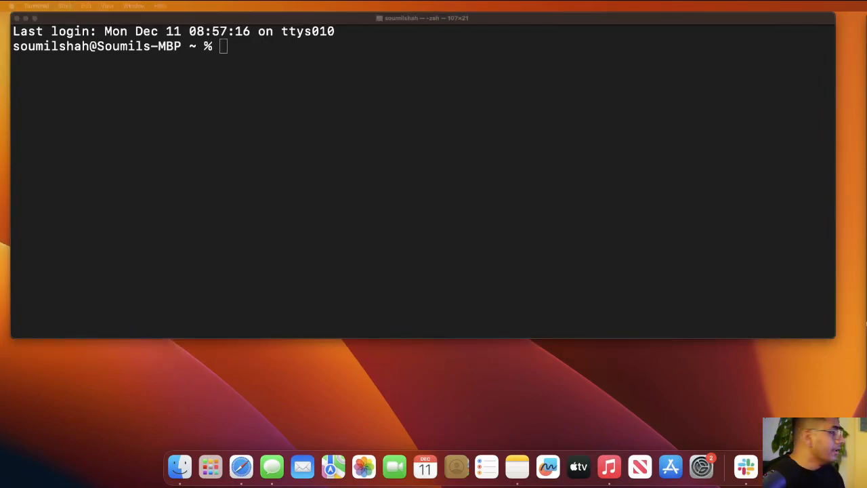
pyautogui.press('Escape')
pyautogui.press('super+v')
pyautogui.press('Return')
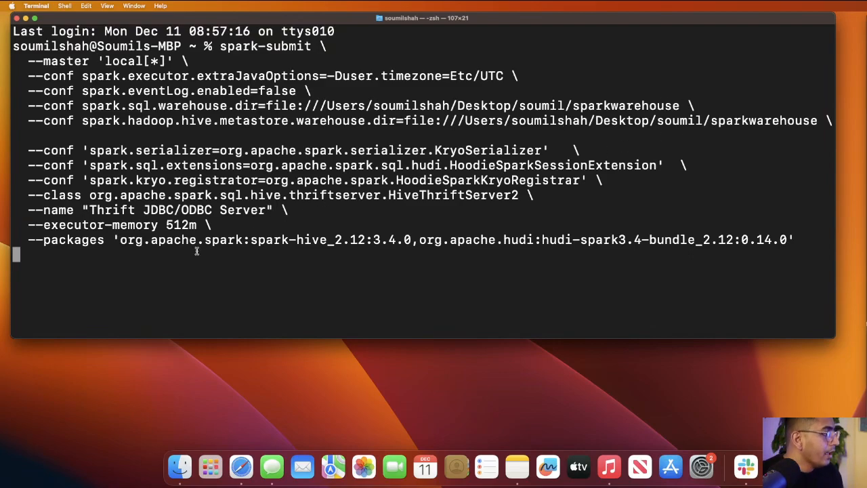
pyautogui.keyDown('shift'); pyautogui.click(326, 236); pyautogui.keyUp('shift')
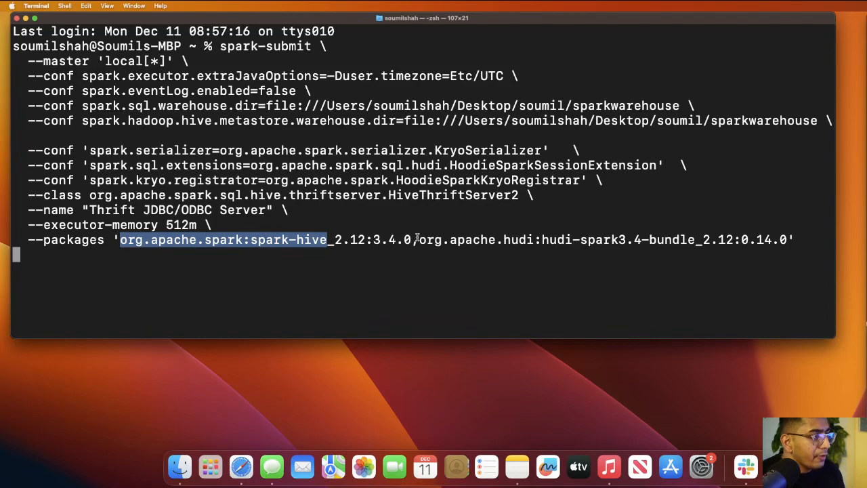
pyautogui.moveTo(418, 239); pyautogui.dragTo(372, 238)
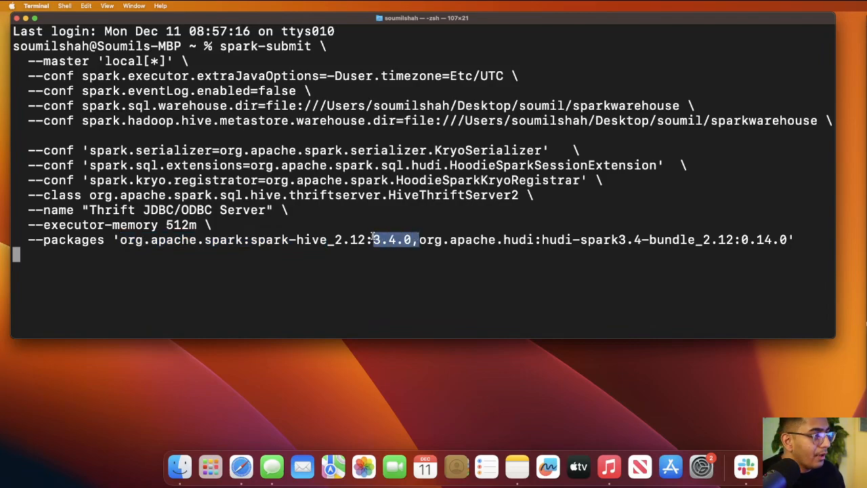
pyautogui.click(383, 240)
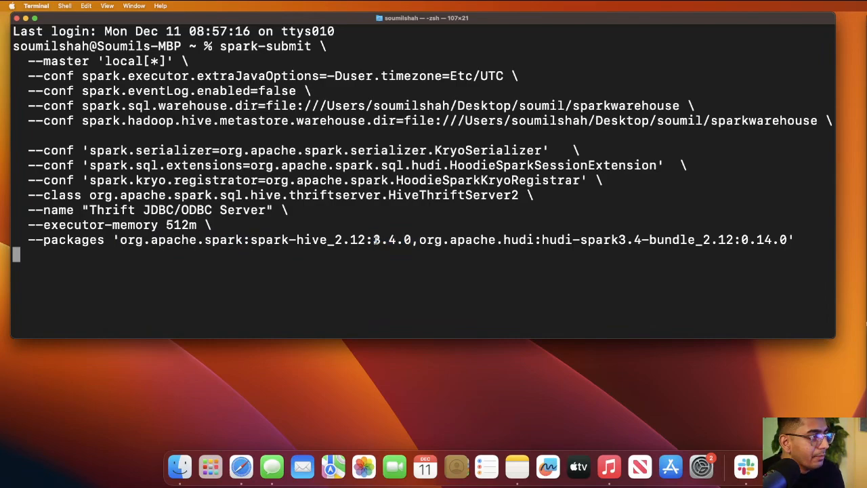
pyautogui.moveTo(375, 240); pyautogui.dragTo(415, 241)
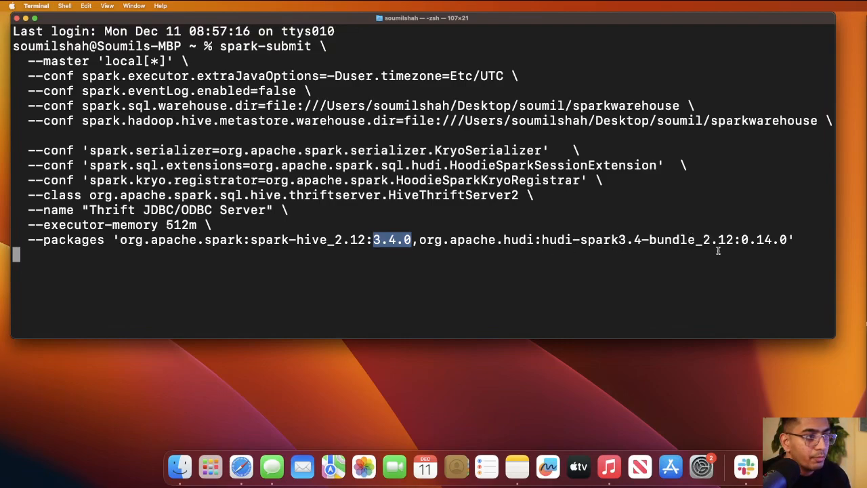
pyautogui.moveTo(748, 241); pyautogui.dragTo(786, 241)
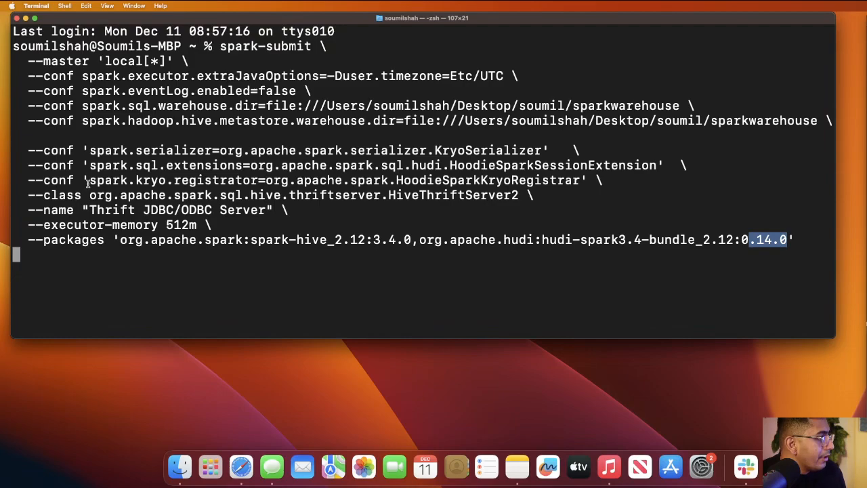
pyautogui.moveTo(74, 195); pyautogui.dragTo(245, 195)
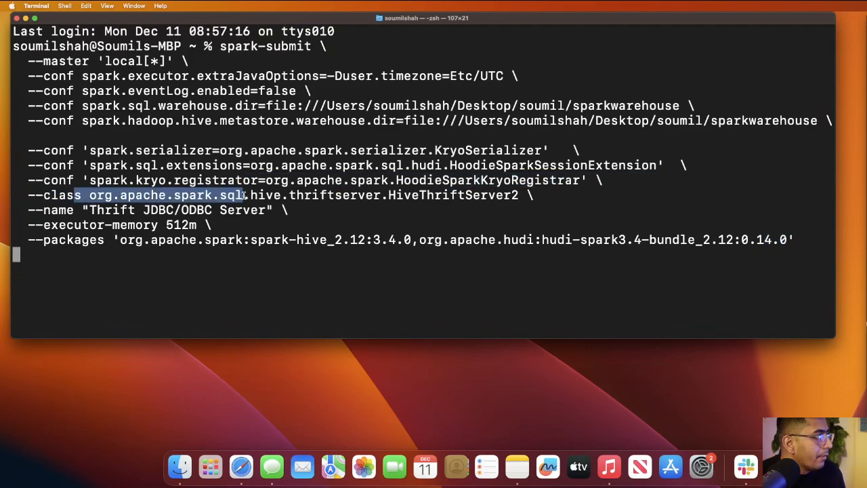
pyautogui.doubleClick(194, 196)
pyautogui.doubleClick(236, 191)
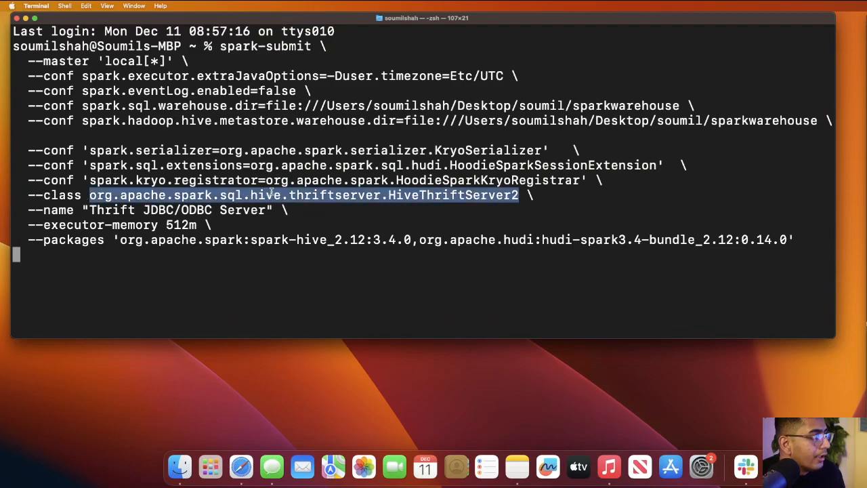
pyautogui.click(442, 195)
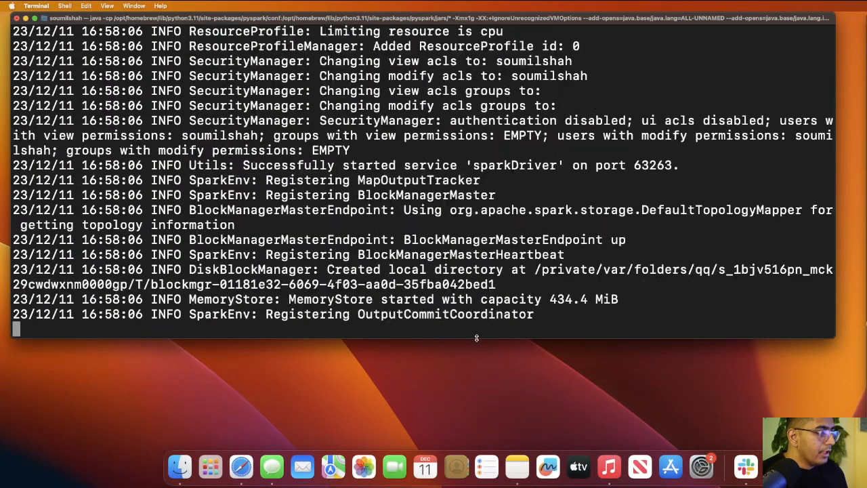
# - Shorten the server log window and open a new shell window with larger text
pyautogui.moveTo(475, 337); pyautogui.dragTo(447, 189)
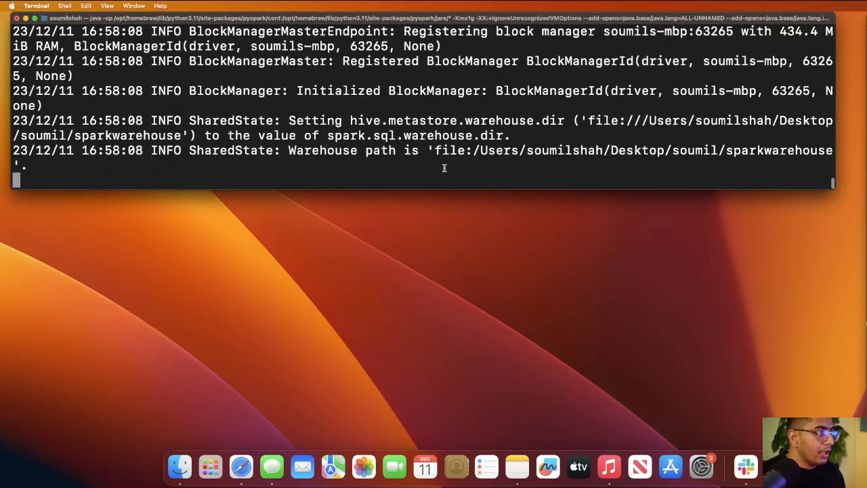
pyautogui.press('super+n')
pyautogui.press('super+plus')
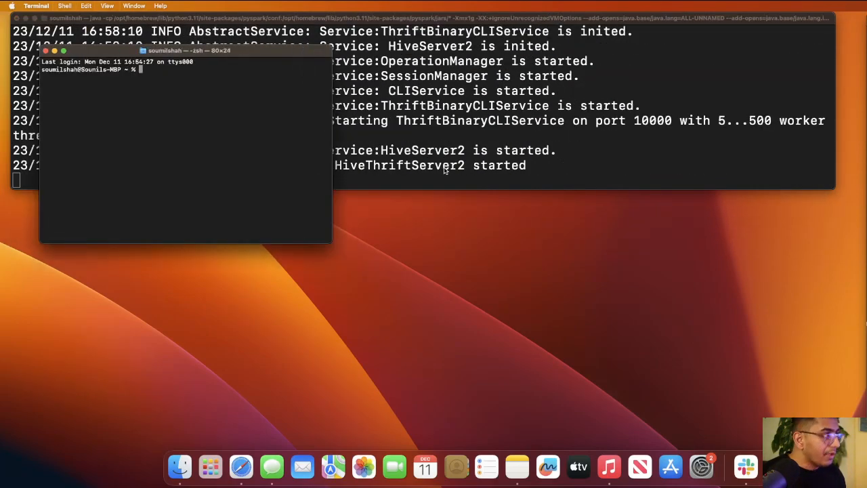
pyautogui.press('super+plus')
pyautogui.press('super+plus')
pyautogui.press('super+plus')
pyautogui.press('super+plus')
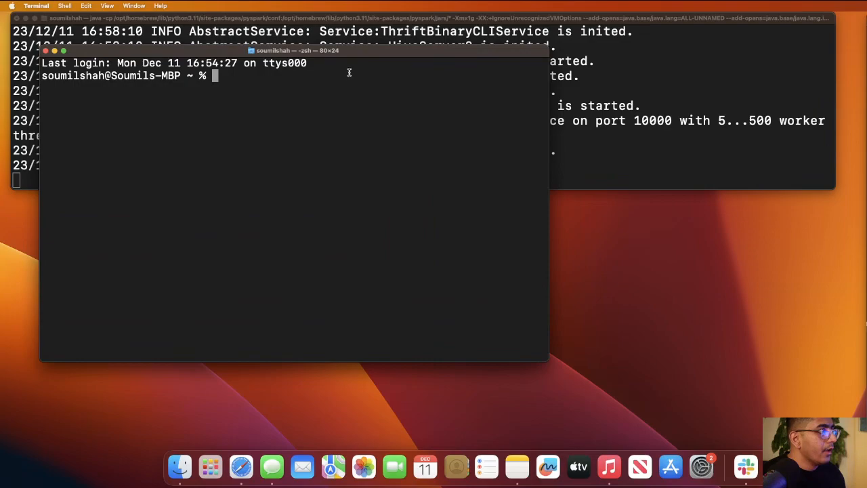
# - Move and widen the new shell window so the server log stays visible beneath it
pyautogui.moveTo(344, 52); pyautogui.dragTo(309, 65)
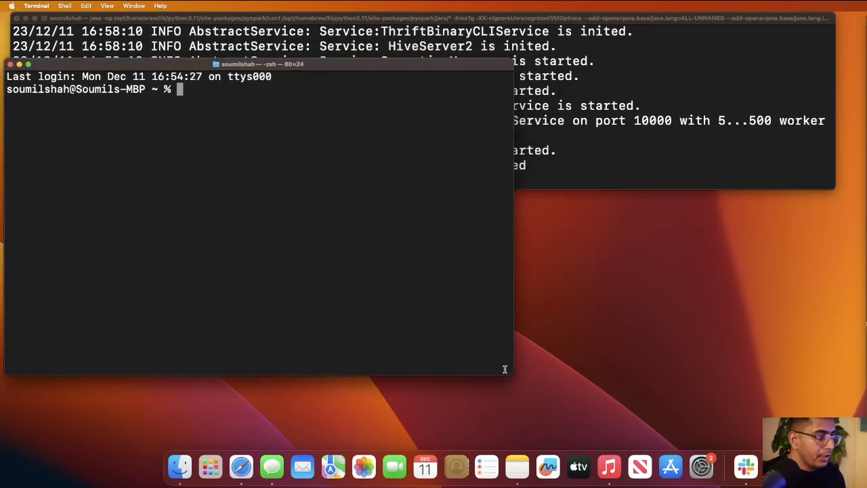
pyautogui.moveTo(513, 373); pyautogui.dragTo(858, 355)
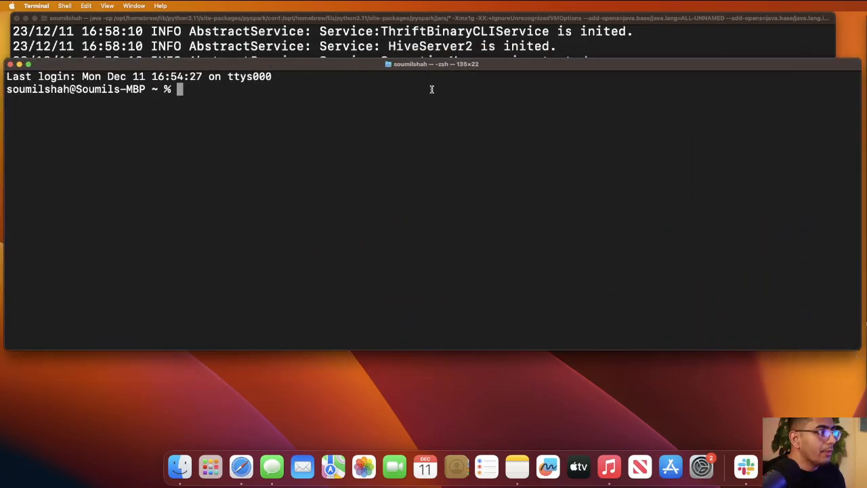
pyautogui.moveTo(426, 69); pyautogui.dragTo(457, 148)
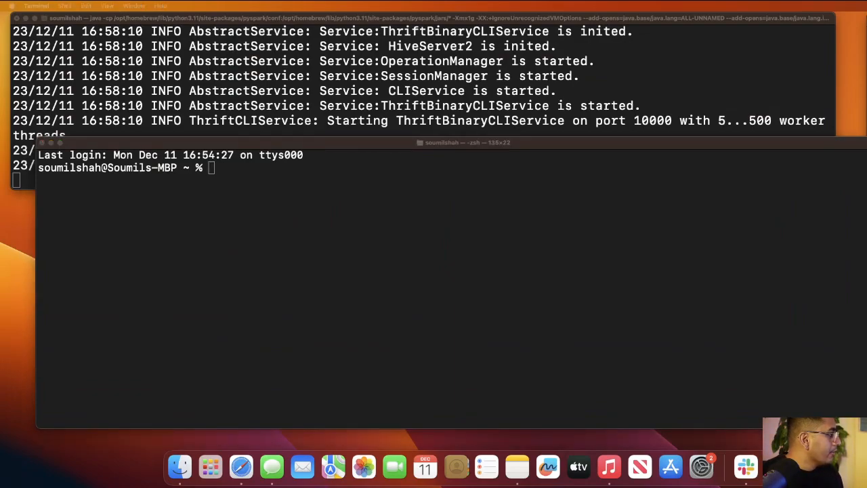
# - Run beeline -u jdbc:hive2://0.0.0.0:10000/default to connect to the Spark SQL server
pyautogui.click(241, 226)
pyautogui.write('beeline -u jdbc:hive2://0.0.0.0:10000/default')
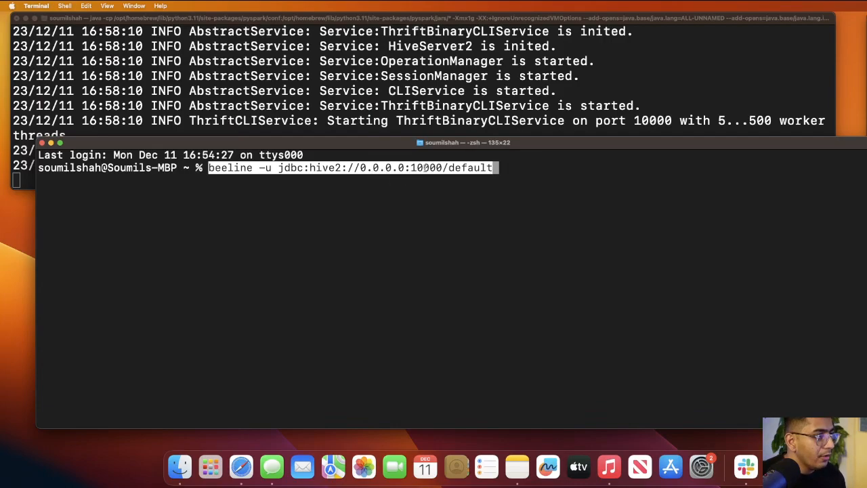
pyautogui.doubleClick(426, 167)
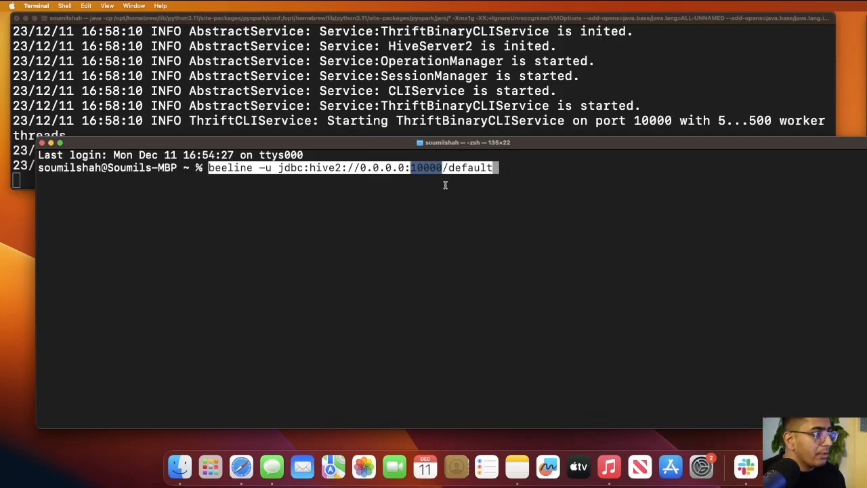
pyautogui.click(473, 167)
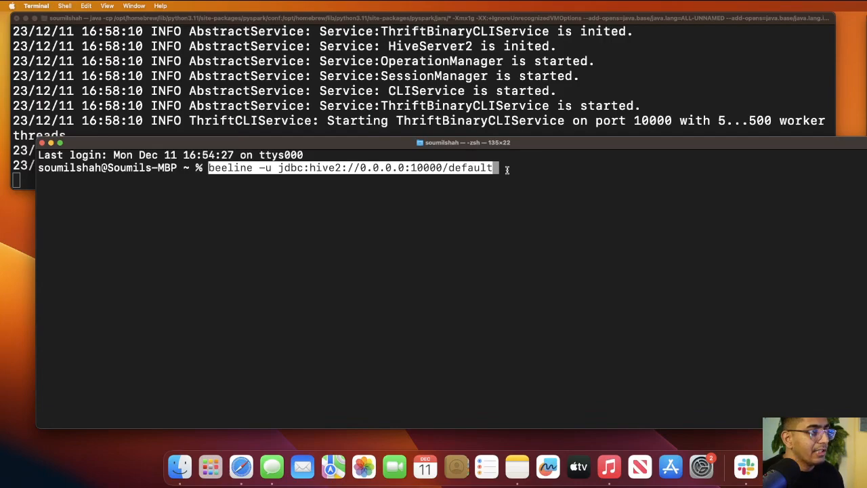
pyautogui.press('Return')
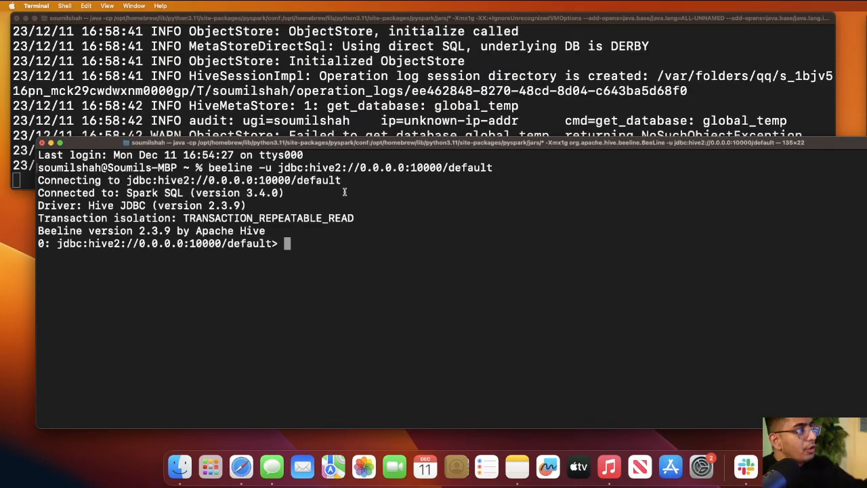
pyautogui.write('sh')
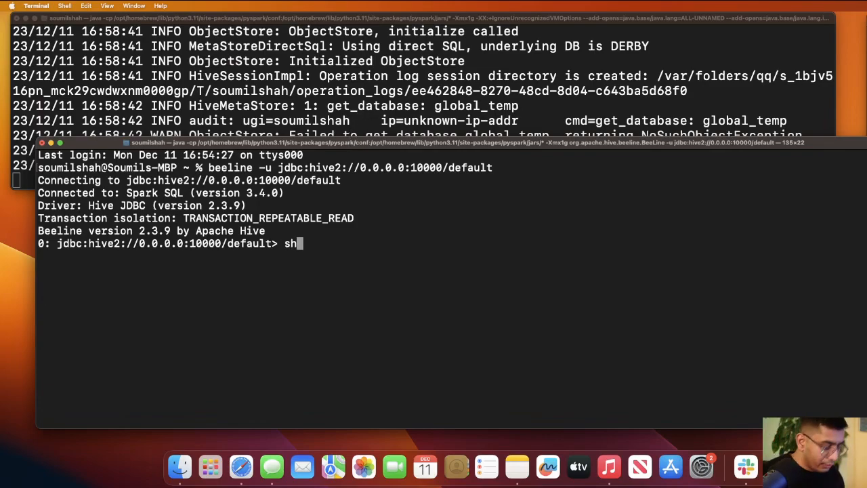
pyautogui.write('ow databases')
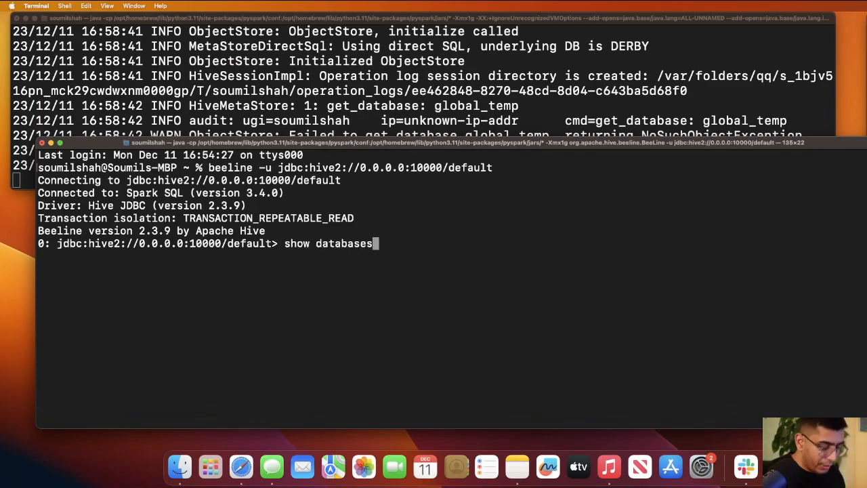
pyautogui.write(';')
# - Run show databases, use default and show tables, listing new_table, new_table_1 and sample_table
pyautogui.press('Return')
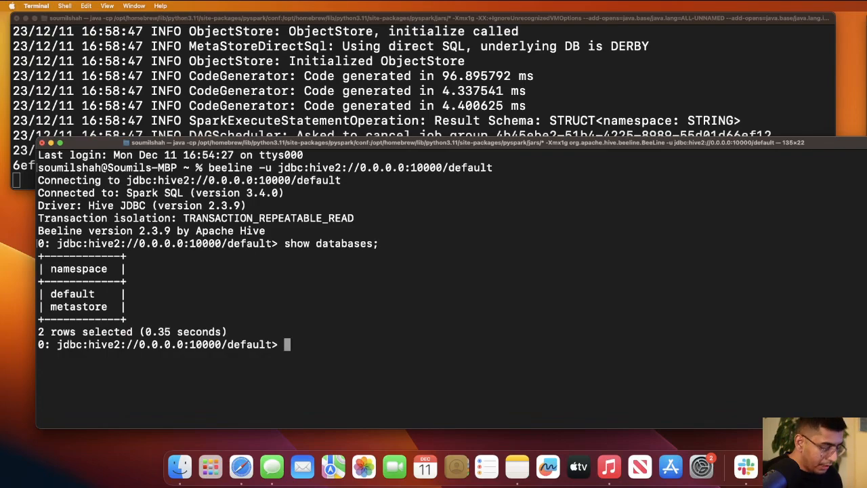
pyautogui.write('use def')
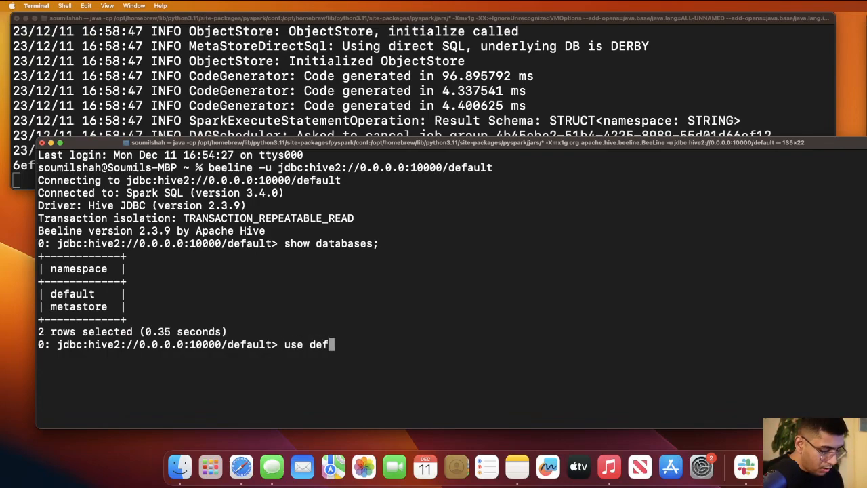
pyautogui.write('ault;')
pyautogui.press('Return')
pyautogui.write('show ')
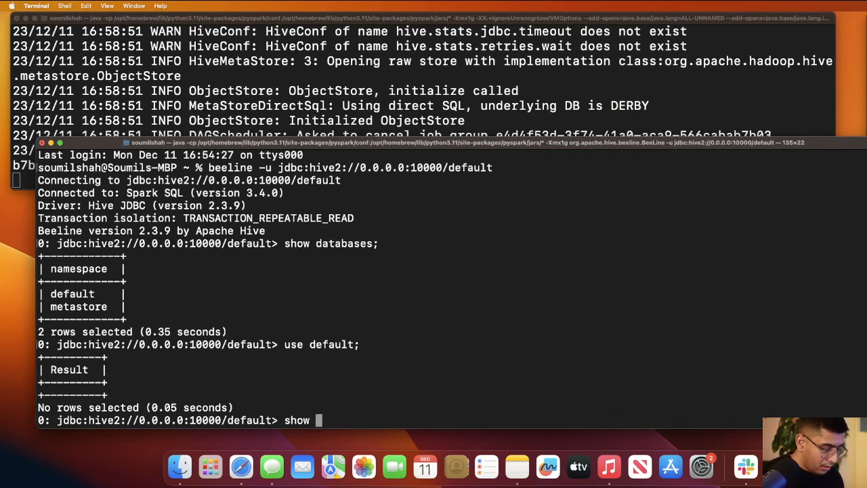
pyautogui.write('tables')
pyautogui.press('Return')
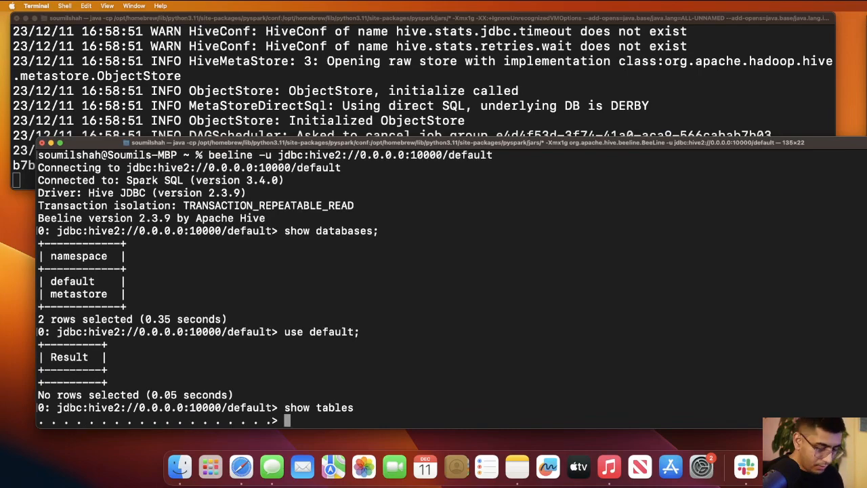
pyautogui.write(';')
pyautogui.press('Return')
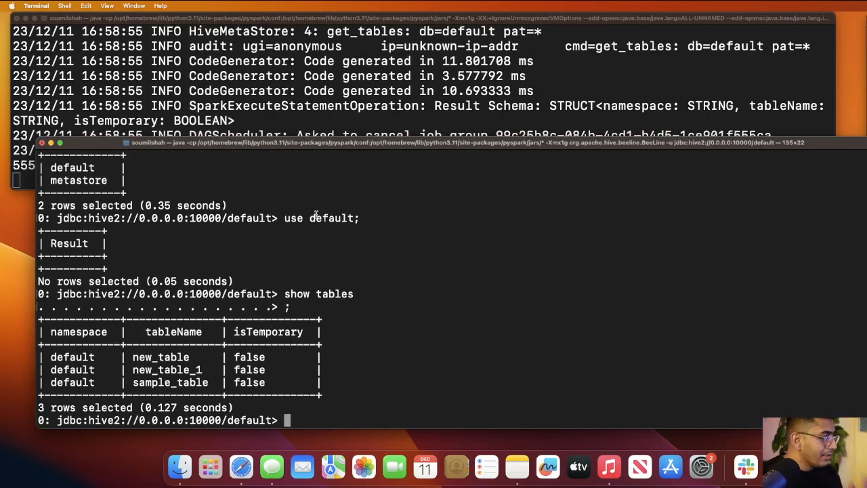
pyautogui.moveTo(342, 143); pyautogui.dragTo(340, 96)
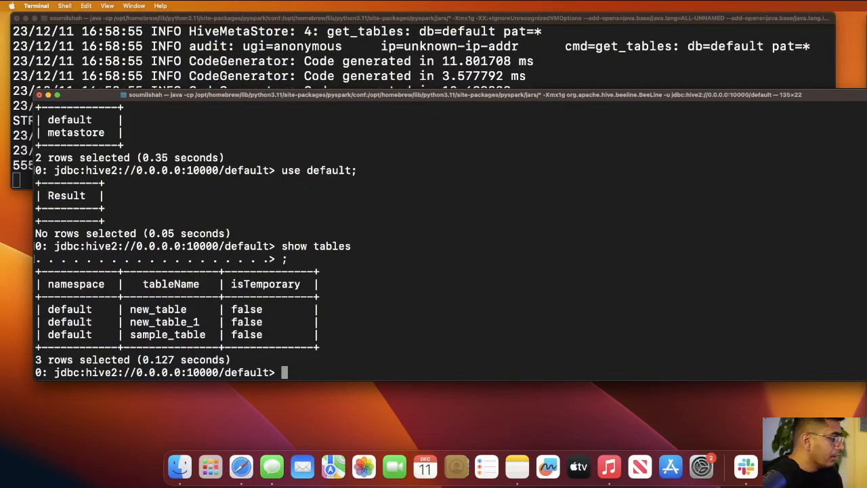
pyautogui.press('super+Tab')
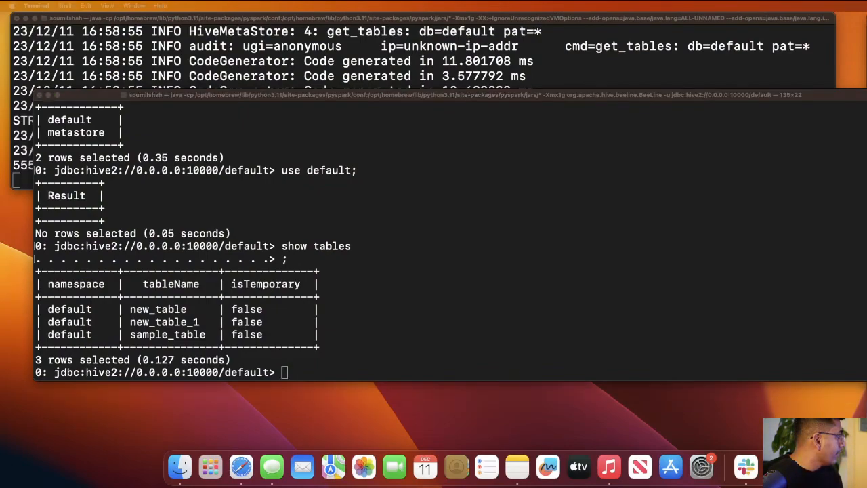
# - Create hudi_table USING HUDI partitioned by city and confirm it in show tables
pyautogui.press('super+Tab')
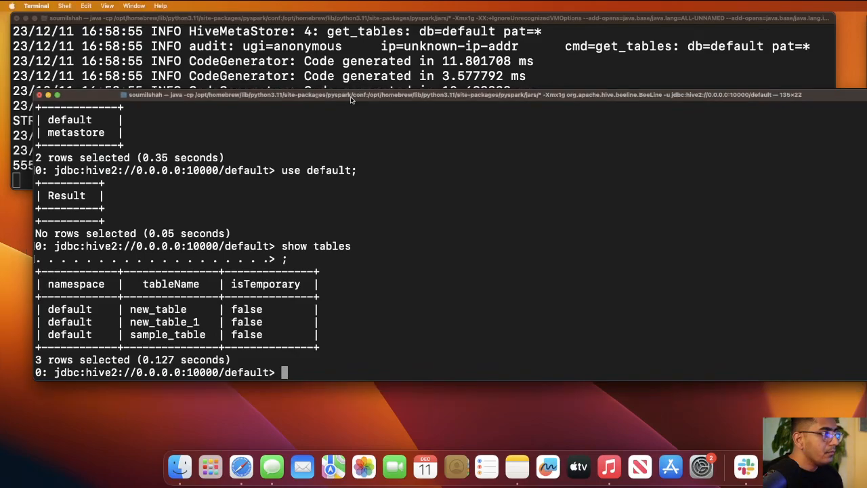
pyautogui.write('CREATE TABLE hudi_table (     ts BIGINT,     uuid STRING,     rider STRING,     driver STRING,     fare DOUBLE,     city STRING ) USING HUDI PARTITIONED BY (city);')
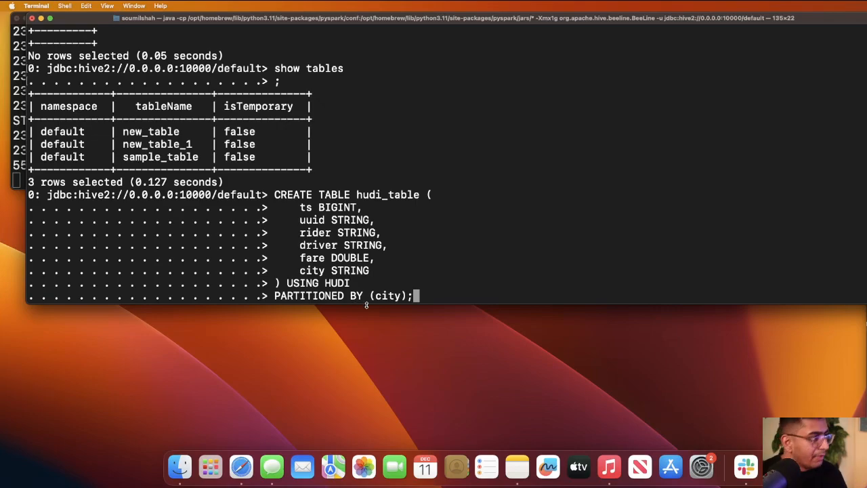
pyautogui.press('Return')
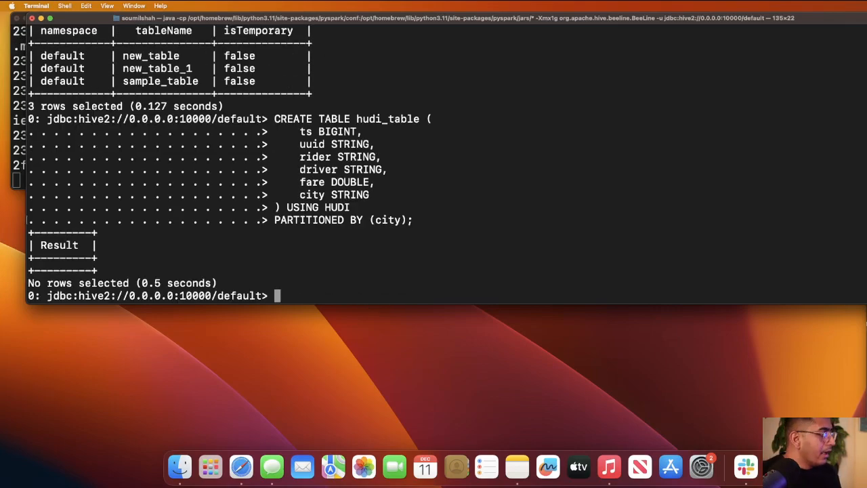
pyautogui.write('show ')
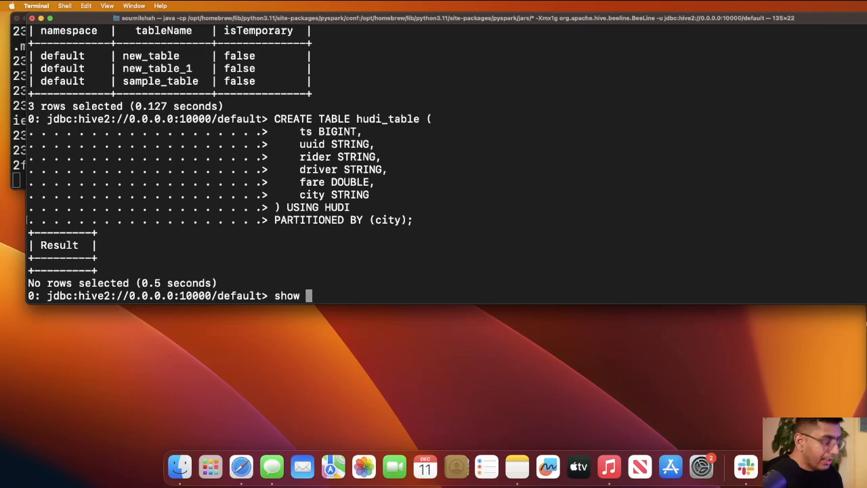
pyautogui.write('tables;')
pyautogui.press('Return')
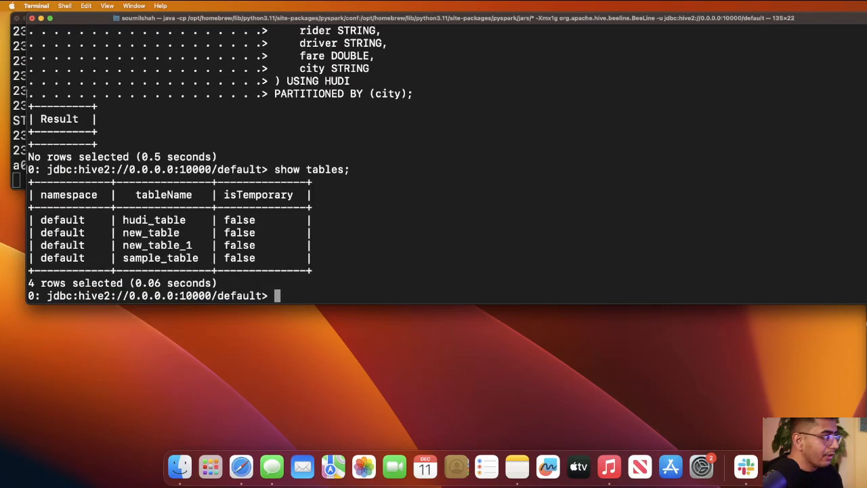
pyautogui.doubleClick(149, 230)
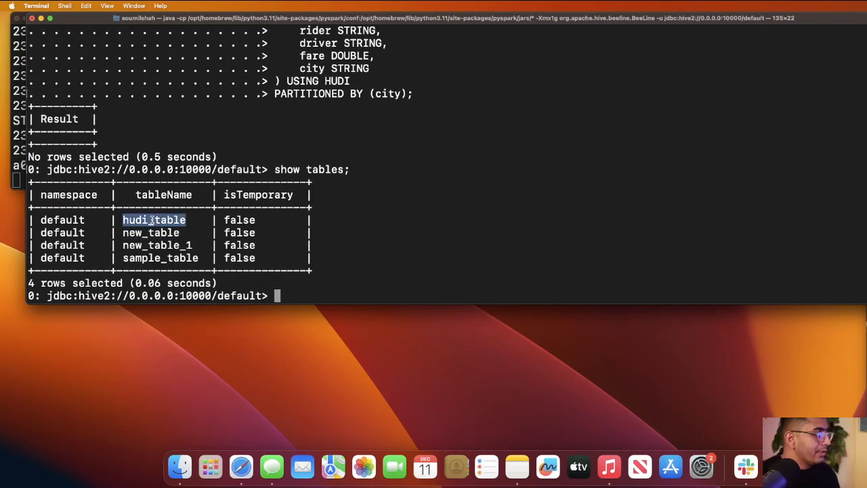
# - Copy the INSERT INTO hudi_table statement from the other app and paste it at the Beeline prompt
pyautogui.press('super+Tab')
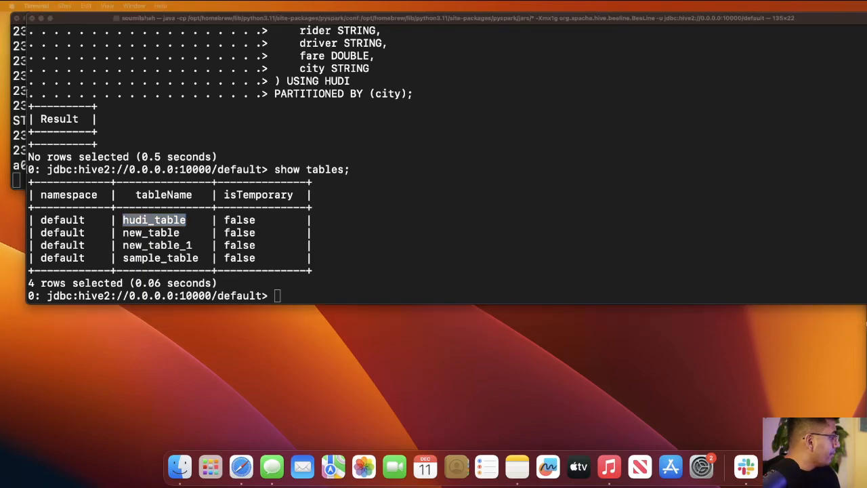
pyautogui.press('super+Tab')
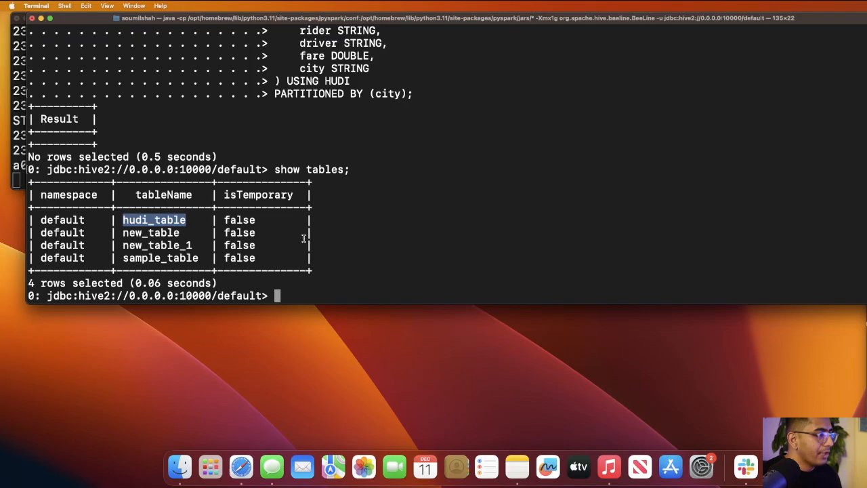
pyautogui.press('super+v')
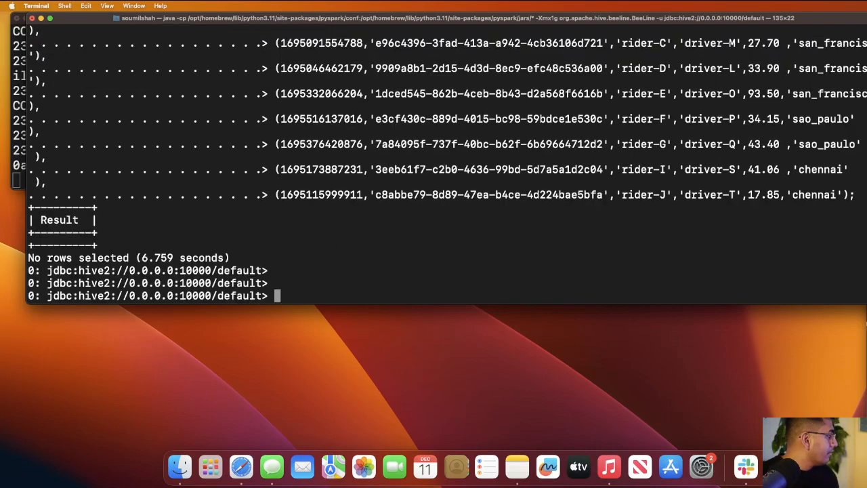
# - Run SELECT ts, fare, rider, driver, city FROM hudi_table WHERE fare > 20.0, returning six rides
pyautogui.press('super+Tab')
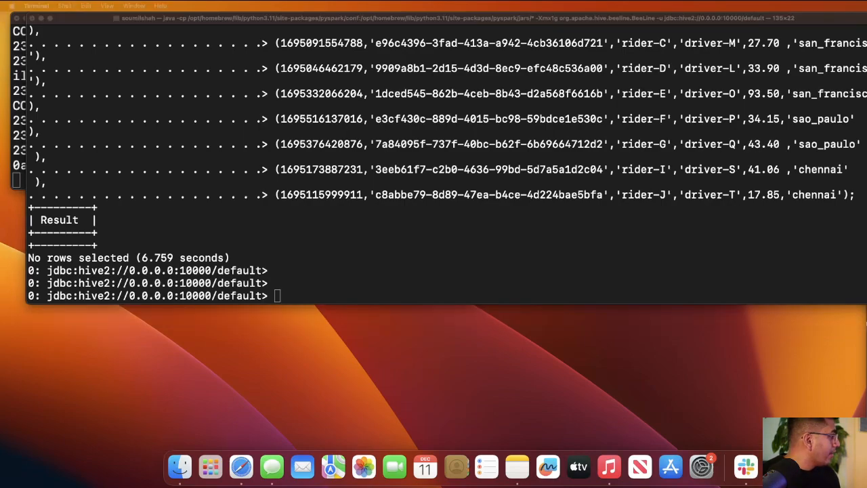
pyautogui.click(351, 266)
pyautogui.write('SELECT ts, fare, rider, driver, city FROM  hudi_table WHERE fare > 20.0;')
pyautogui.press('Return')
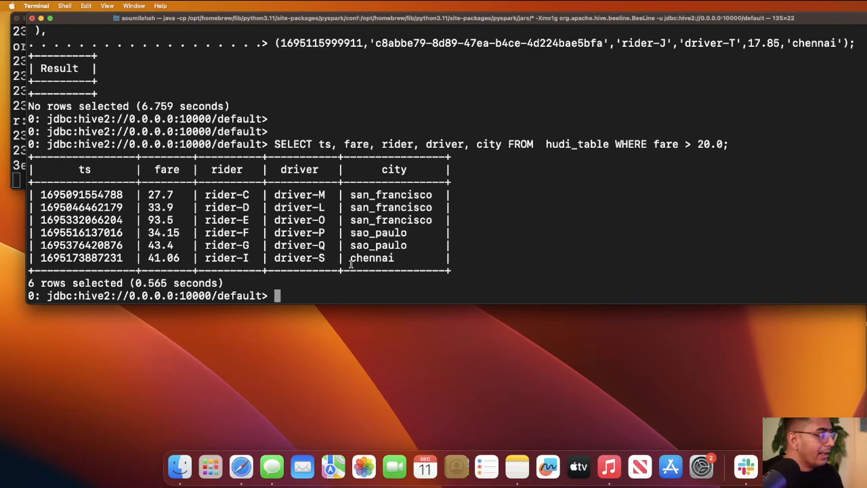
# - Launch DBeaver from system search, position its window and dismiss the Tip of the day
pyautogui.moveTo(470, 269); pyautogui.dragTo(76, 160)
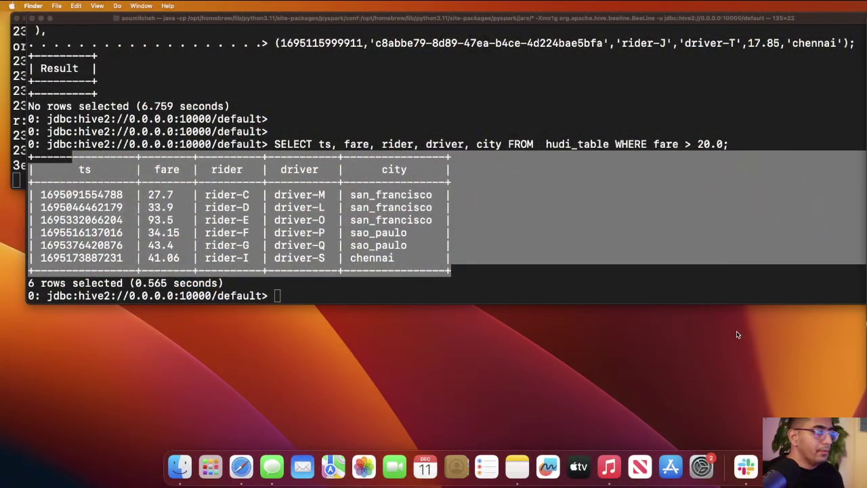
pyautogui.press('super+space')
pyautogui.write('db')
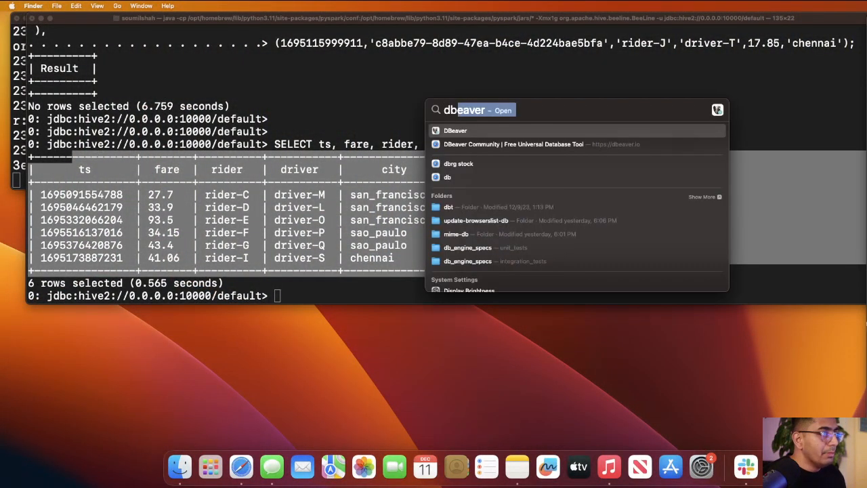
pyautogui.press('Return')
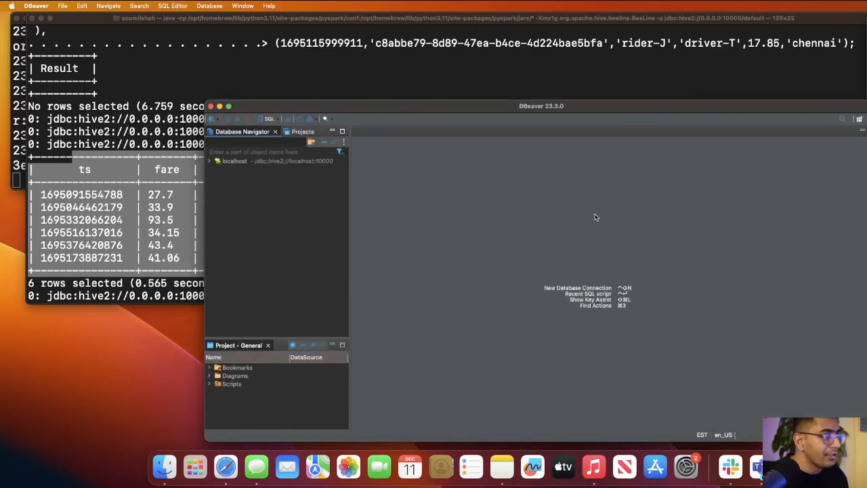
pyautogui.moveTo(478, 106); pyautogui.dragTo(441, 109)
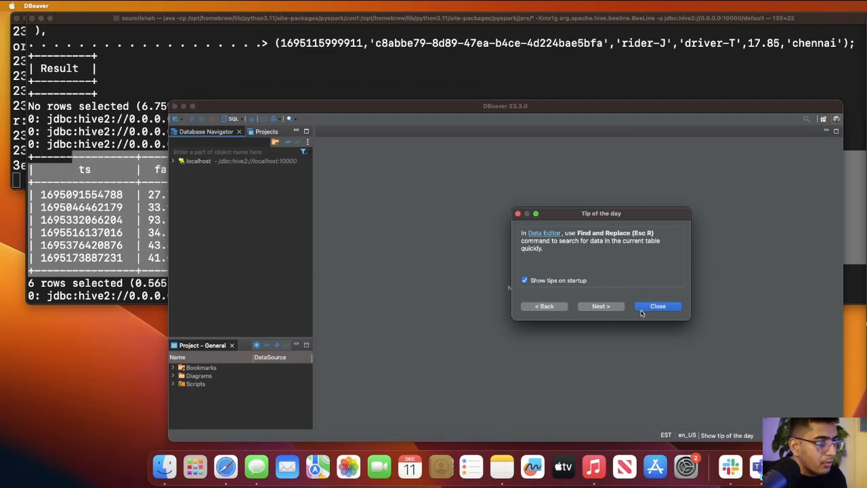
pyautogui.click(653, 309)
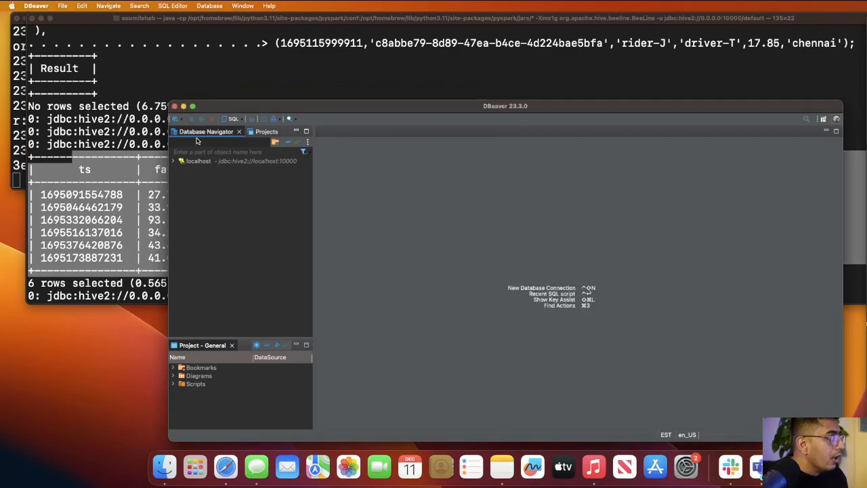
# - Create an Apache Hive connection using the JDBC URL jdbc:hive2://localhost:10000
pyautogui.click(176, 120)
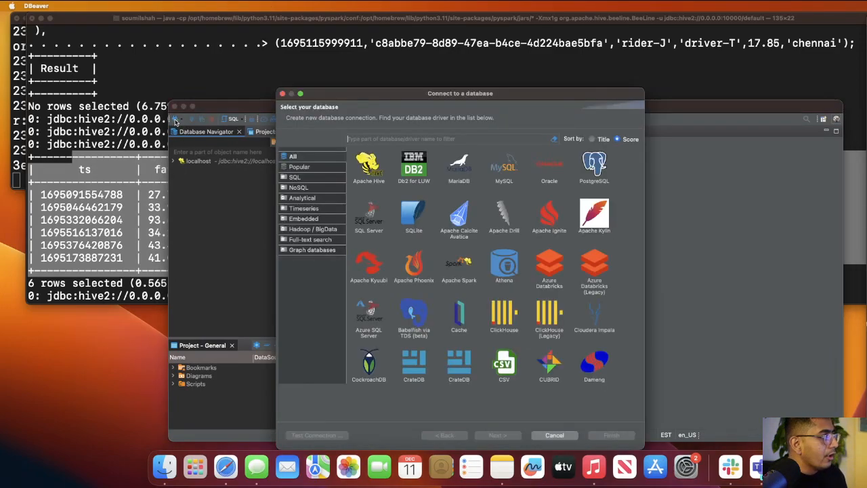
pyautogui.click(372, 174)
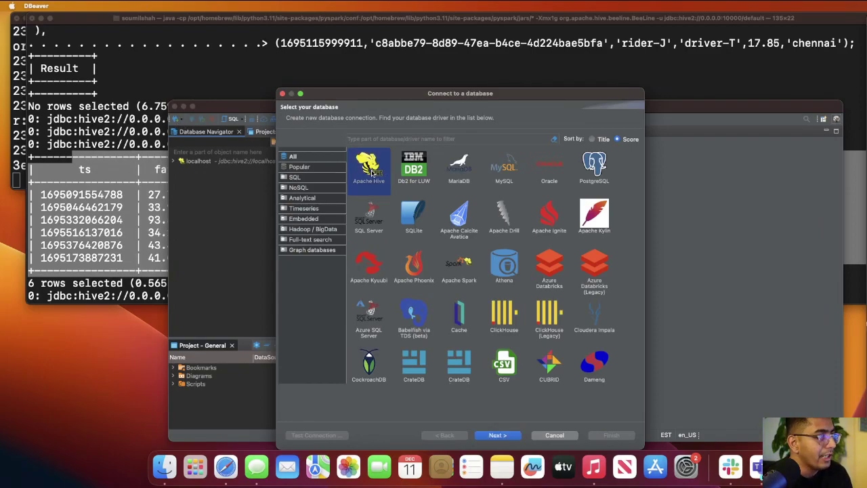
pyautogui.click(497, 435)
pyautogui.click(380, 163)
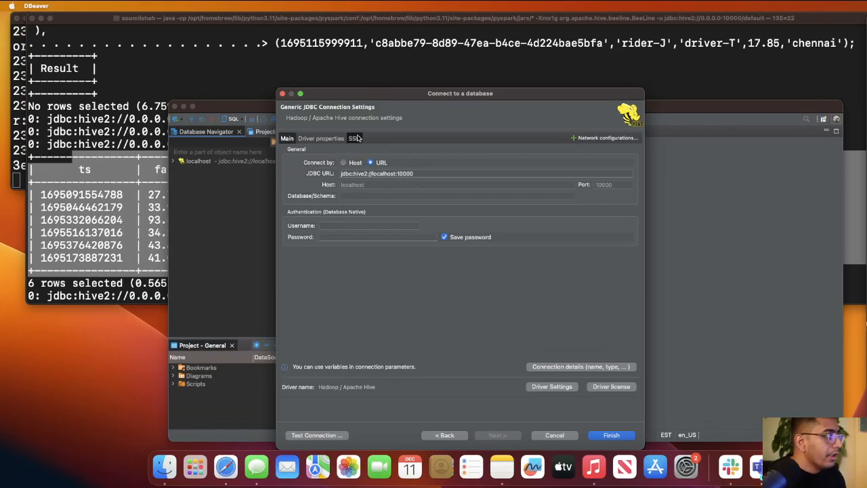
pyautogui.press('Escape')
# - Expand localhost > default > Tables and view hudi_table's columns and its eight data rows
pyautogui.click(173, 163)
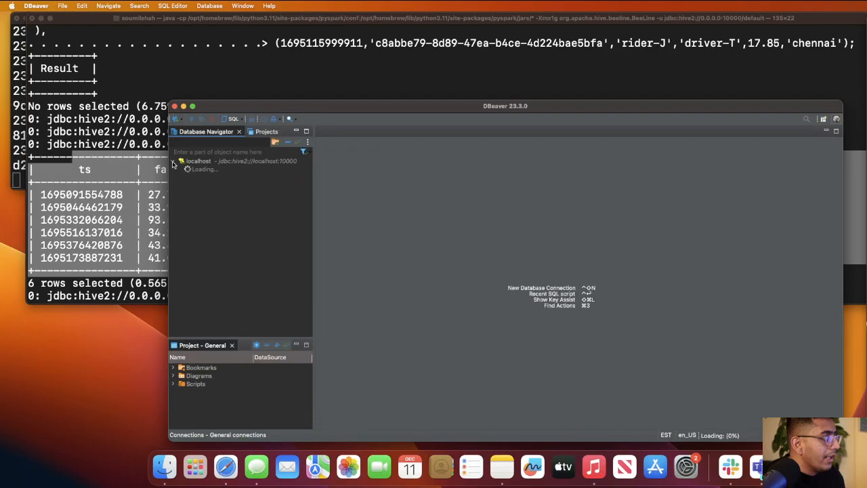
pyautogui.click(180, 171)
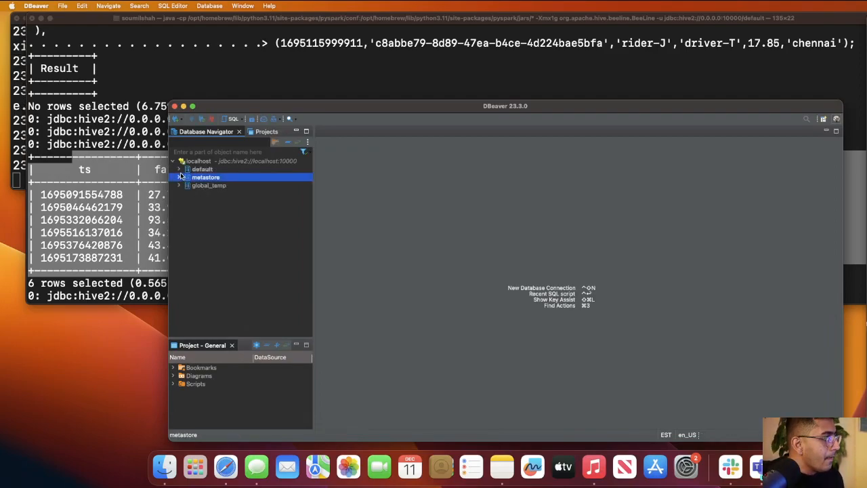
pyautogui.click(189, 179)
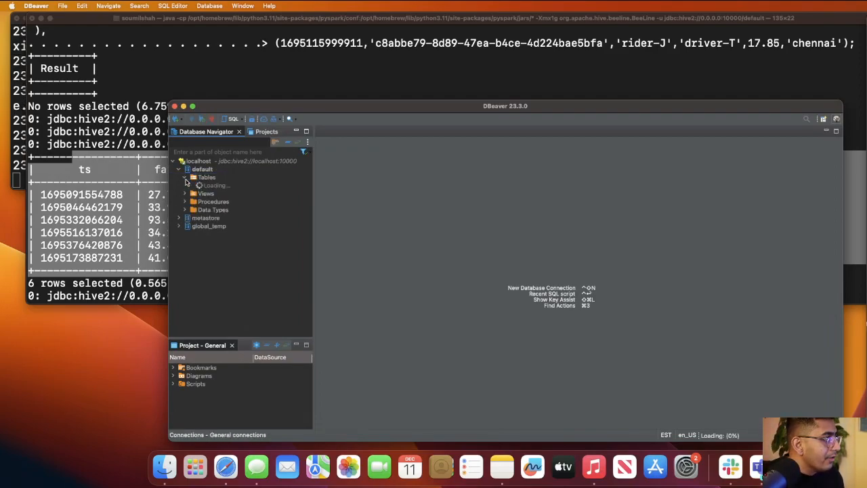
pyautogui.click(205, 187)
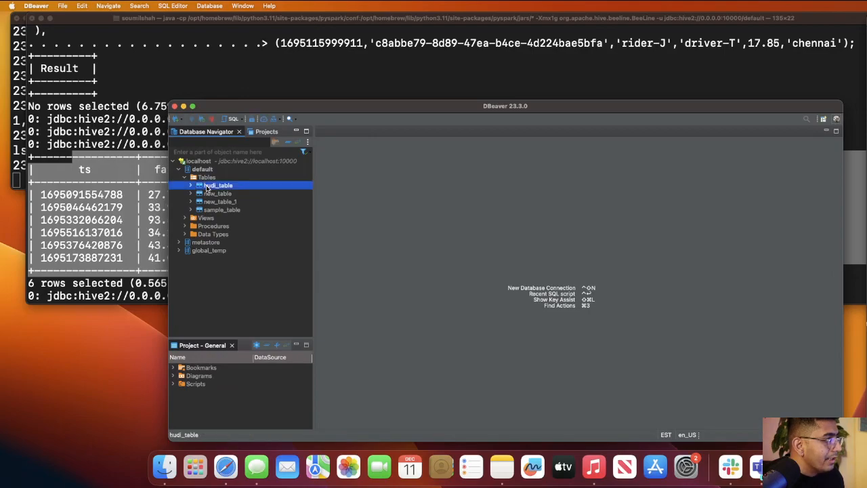
pyautogui.rightClick(208, 186)
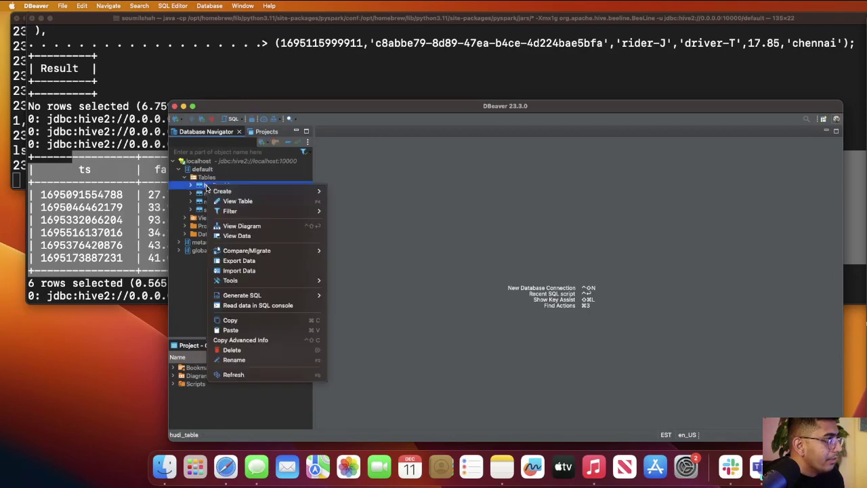
pyautogui.click(237, 201)
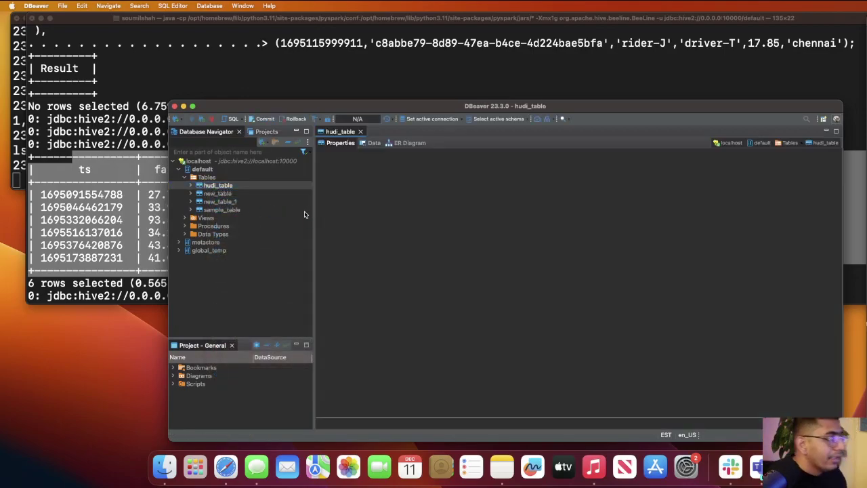
pyautogui.click(372, 143)
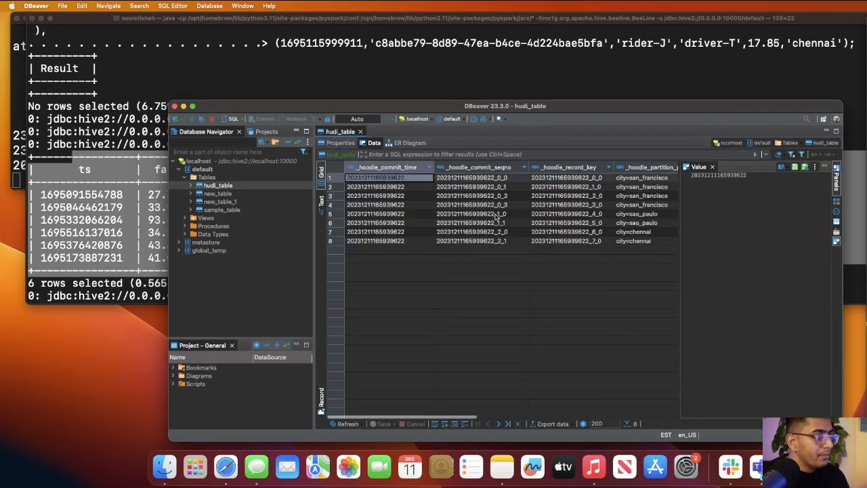
pyautogui.hscroll(5, 495, 215)
pyautogui.hscroll(-5, 488, 216)
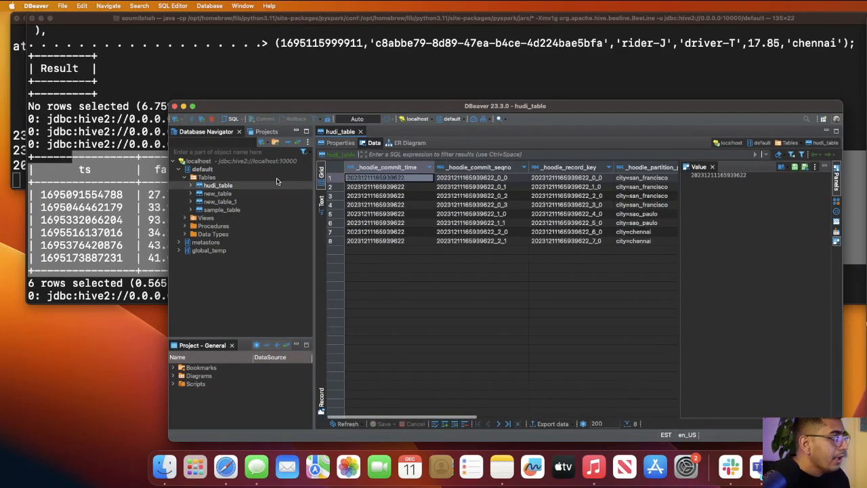
# - Browse the table list and dismiss the hudi_table context menu without choosing an action
pyautogui.click(291, 209)
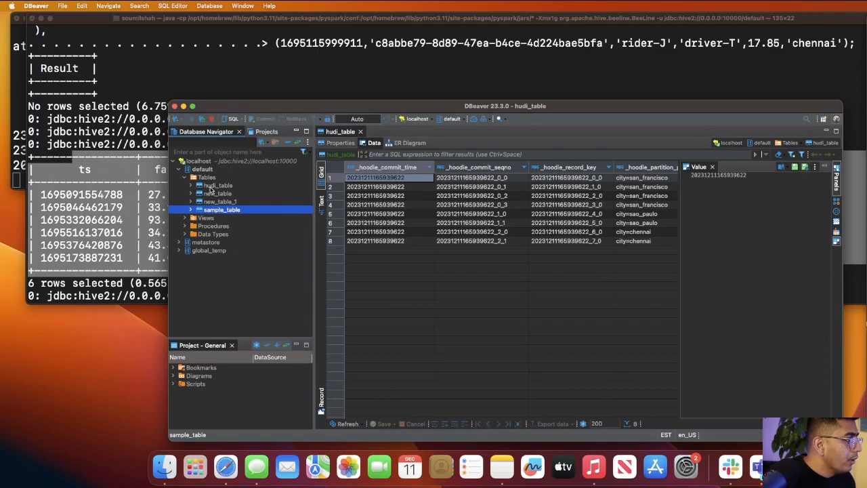
pyautogui.rightClick(211, 188)
pyautogui.click(242, 161)
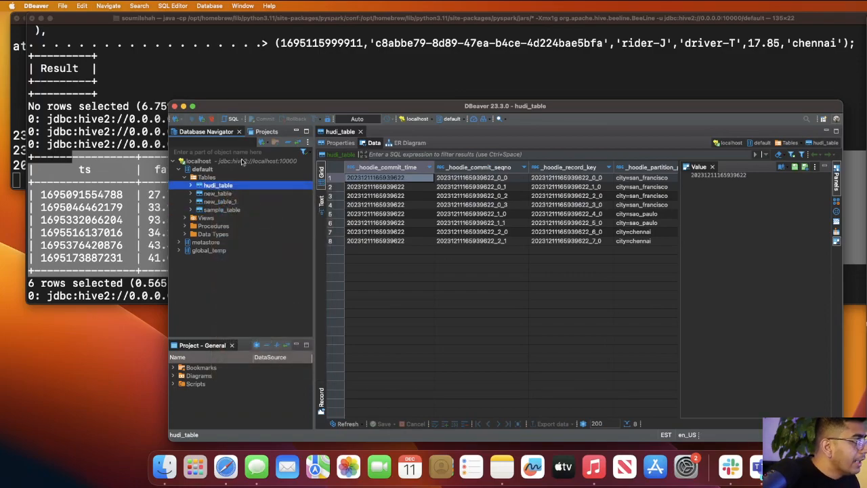
# - In a new SQL script for localhost, run the hudi_table fare > 20.0 query, returning six rows
pyautogui.click(173, 6)
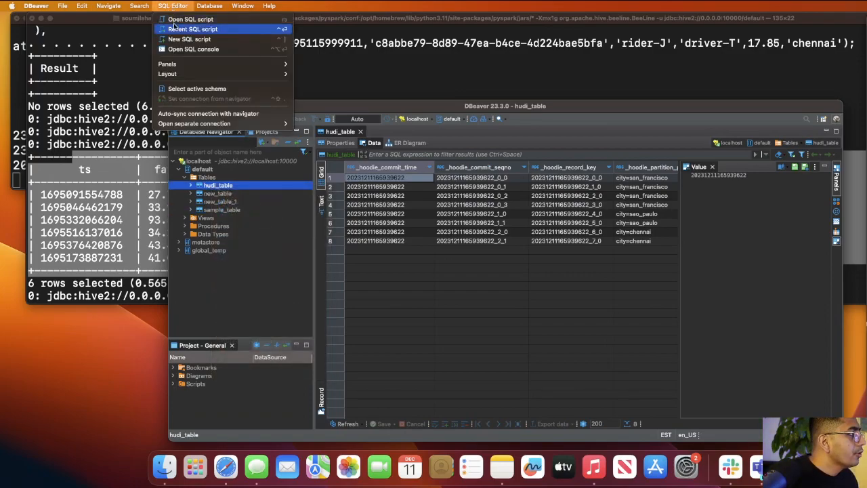
pyautogui.click(182, 19)
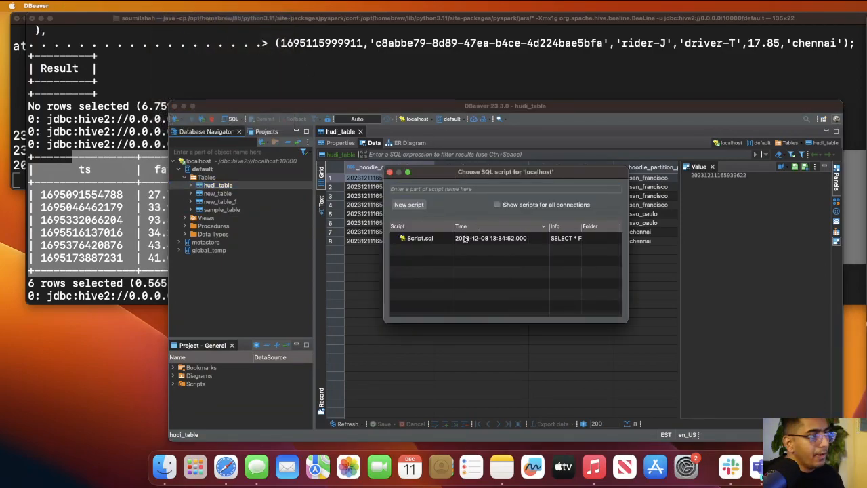
pyautogui.click(409, 204)
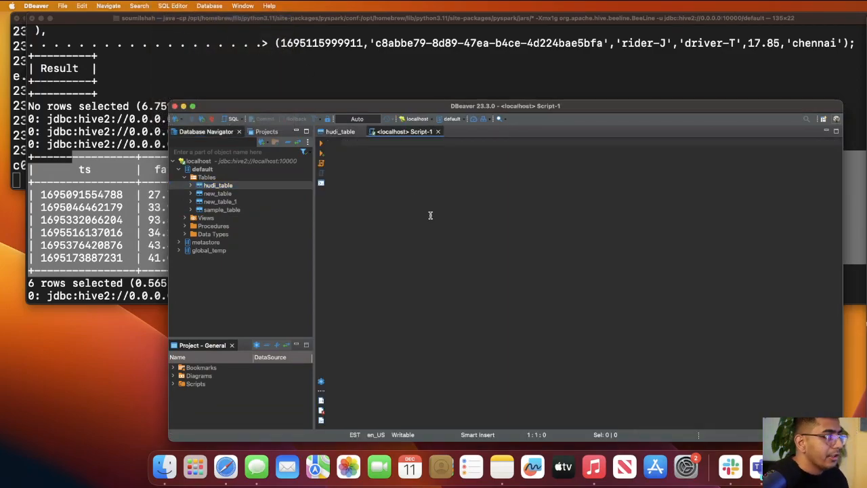
pyautogui.write('SELECT')
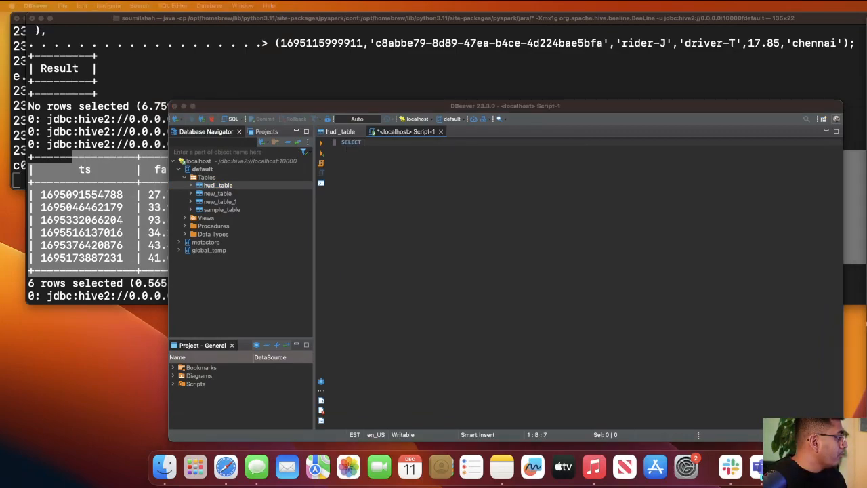
pyautogui.click(476, 226)
pyautogui.write('ts, fare, rider, driver, city FROM  hudi_table WHERE fare > 20.0;')
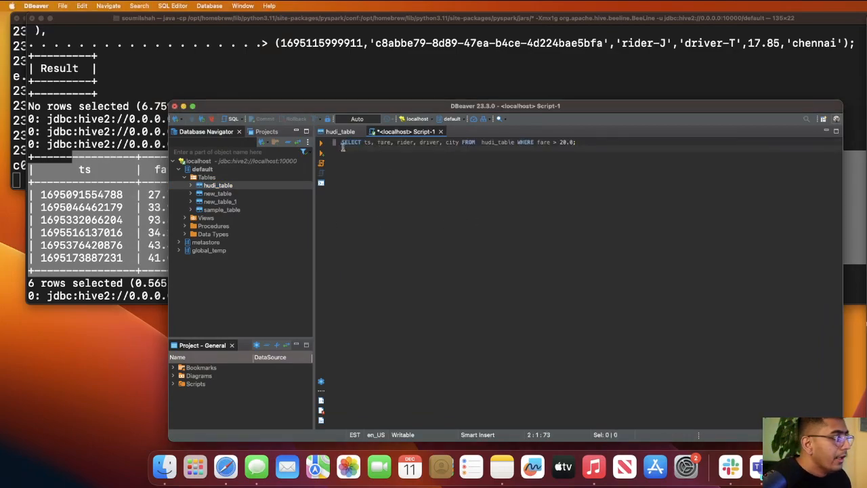
pyautogui.click(322, 144)
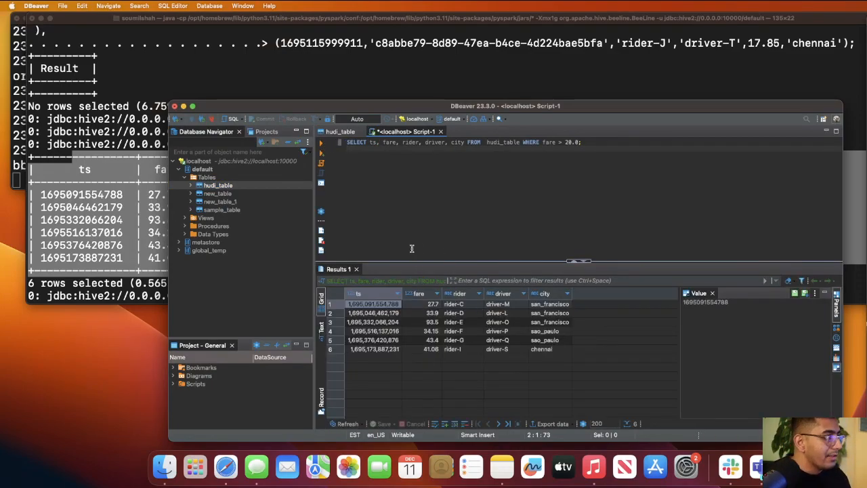